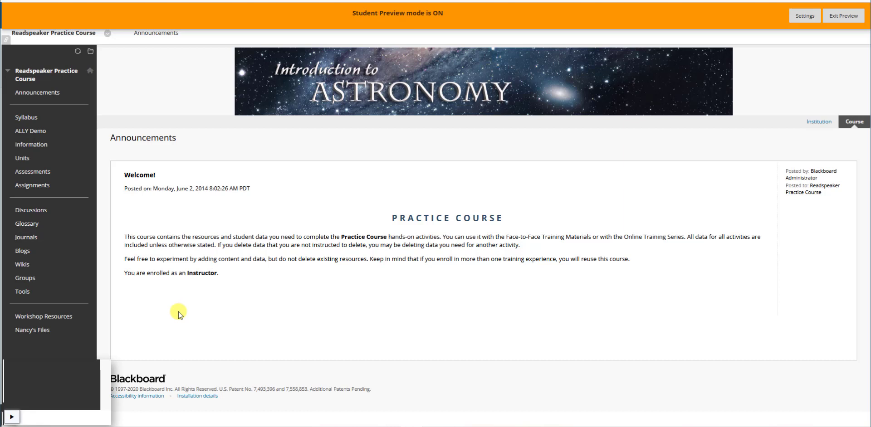
# Have ReadSpeaker read the selected welcome announcement aloud, then pause and stop playback.
pyautogui.click(9, 419)
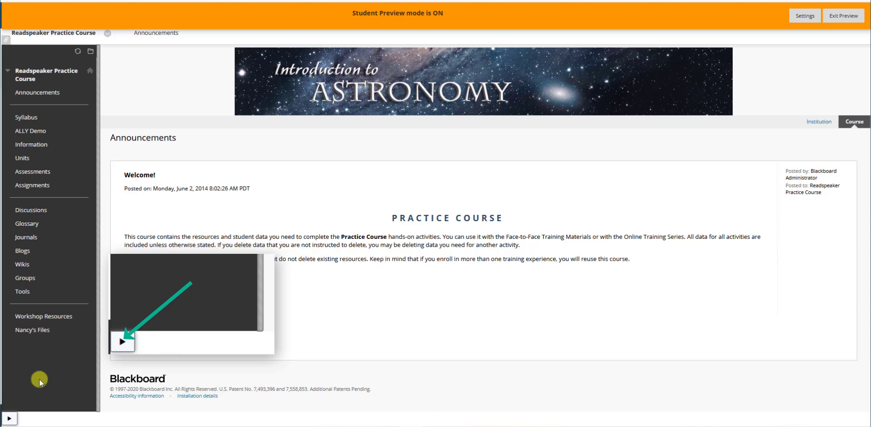
pyautogui.click(10, 416)
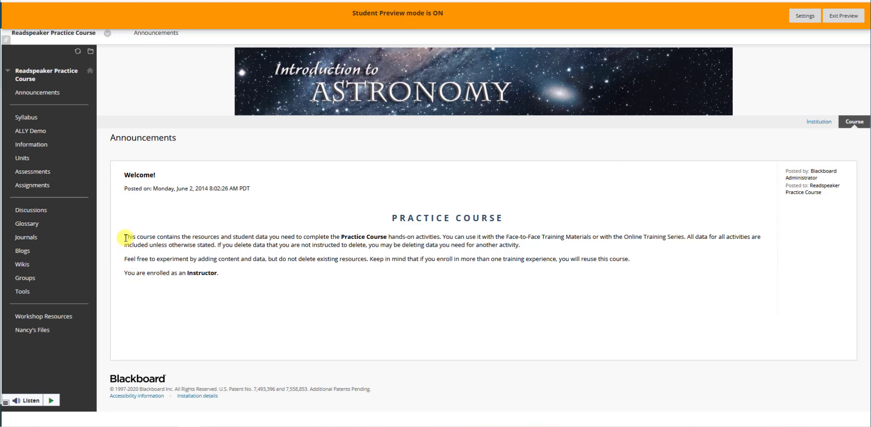
pyautogui.moveTo(125, 237); pyautogui.dragTo(222, 276)
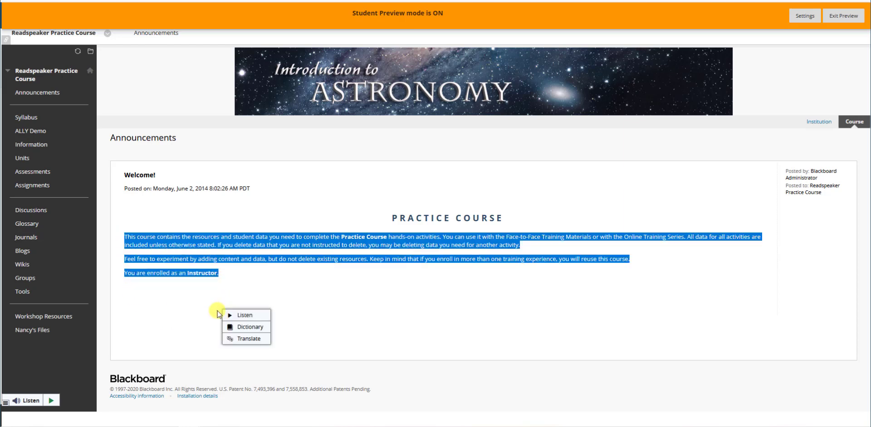
pyautogui.click(256, 318)
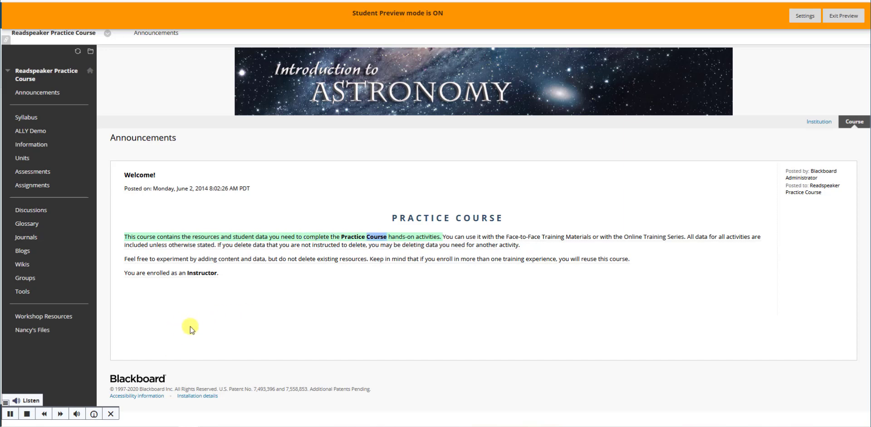
pyautogui.click(8, 412)
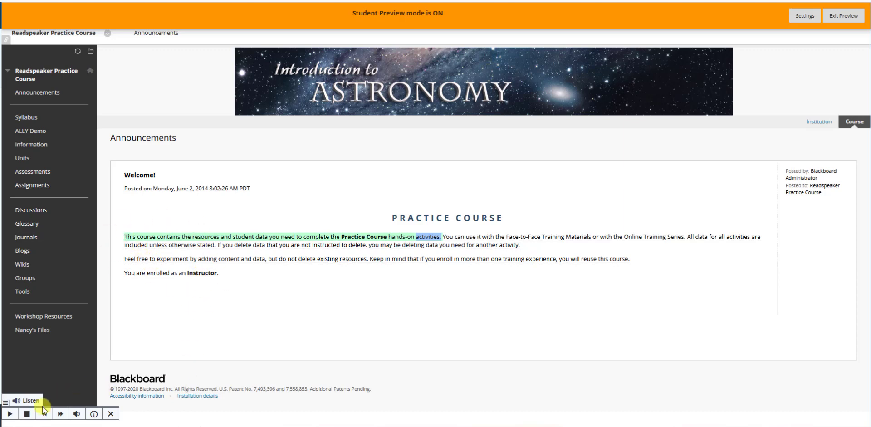
pyautogui.click(27, 414)
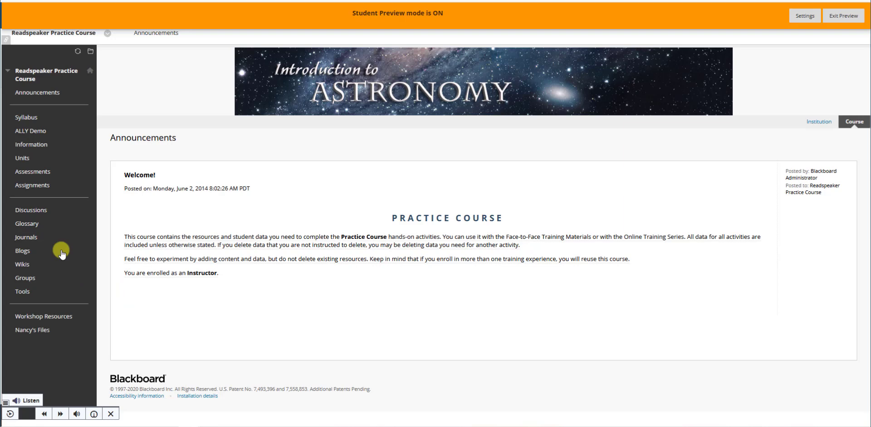
# Begin the Unit 1 Quiz from the course's Assessments list.
pyautogui.click(33, 171)
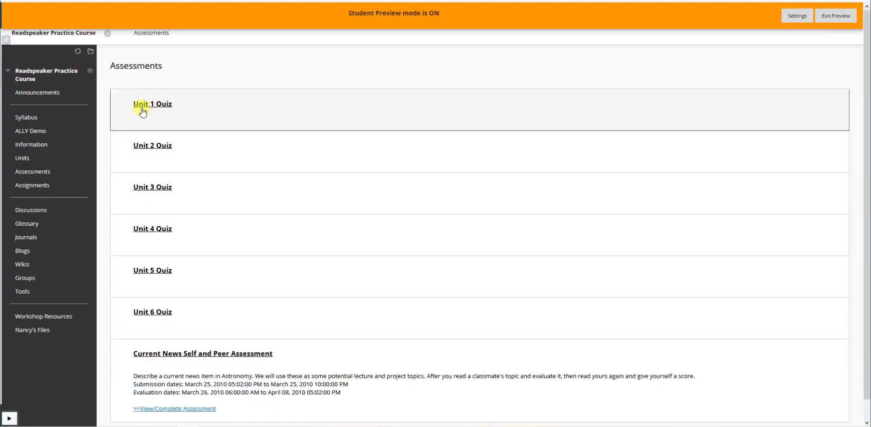
pyautogui.click(150, 106)
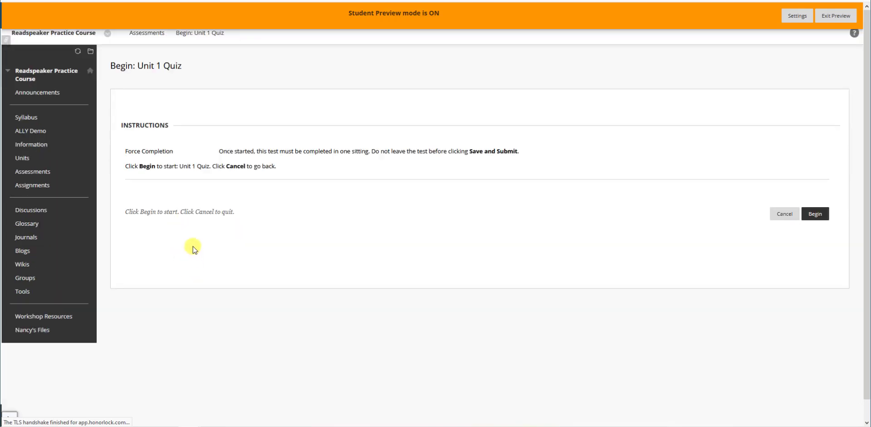
pyautogui.click(818, 219)
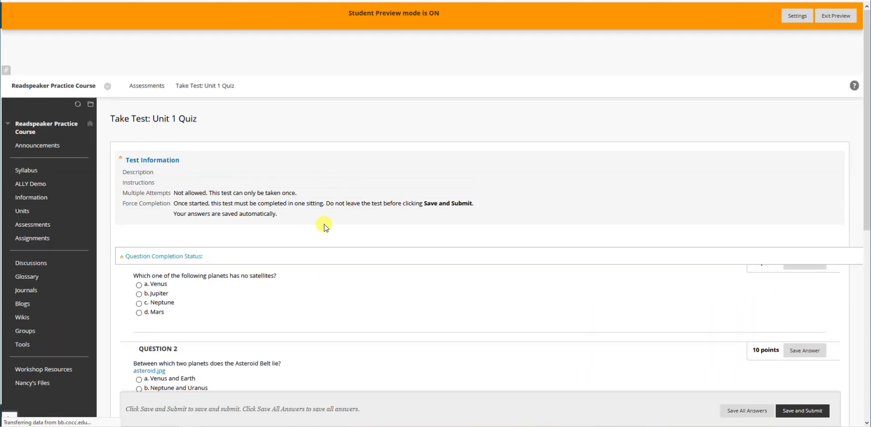
pyautogui.scroll(-2, 334, 271)
pyautogui.scroll(-1, 334, 271)
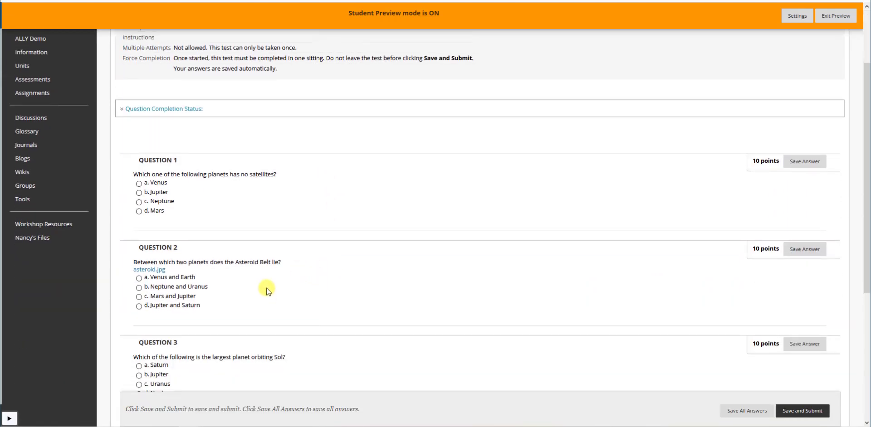
# Have Question 1 and its answer choices read aloud, then pause and close the Listen toolbar.
pyautogui.click(134, 175)
pyautogui.moveTo(177, 230); pyautogui.dragTo(135, 175)
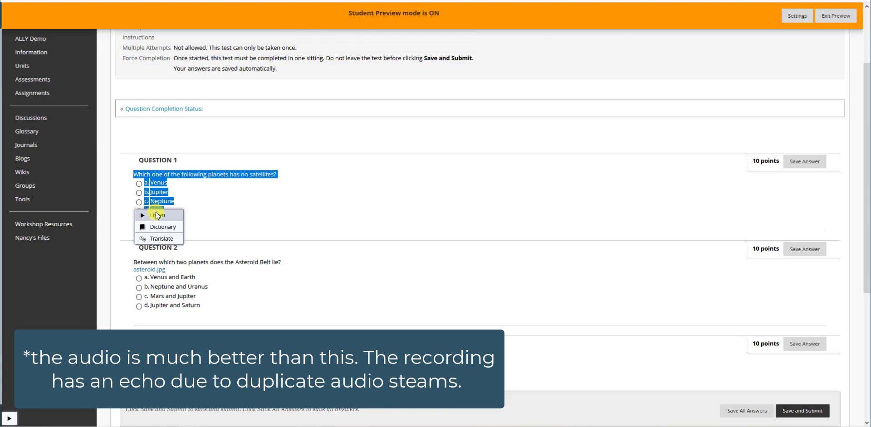
pyautogui.click(155, 215)
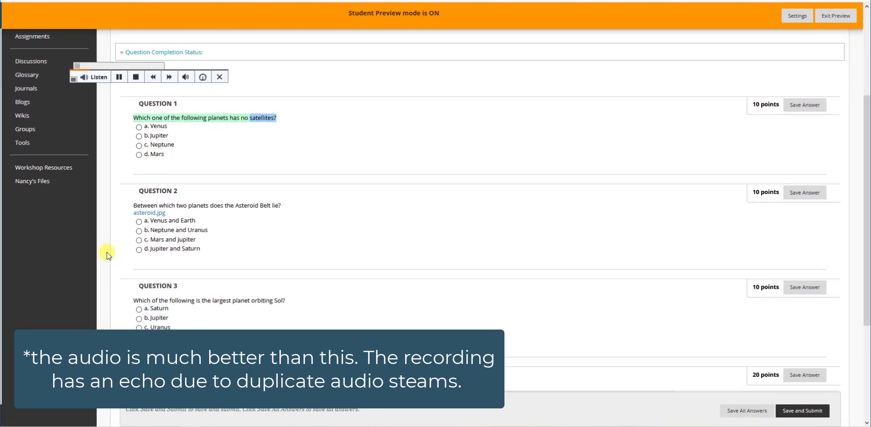
pyautogui.click(119, 77)
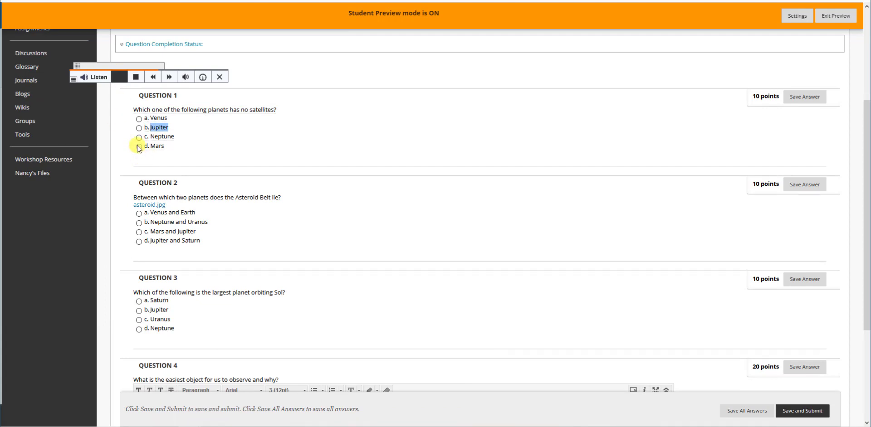
pyautogui.click(219, 77)
pyautogui.scroll(2, 79, 245)
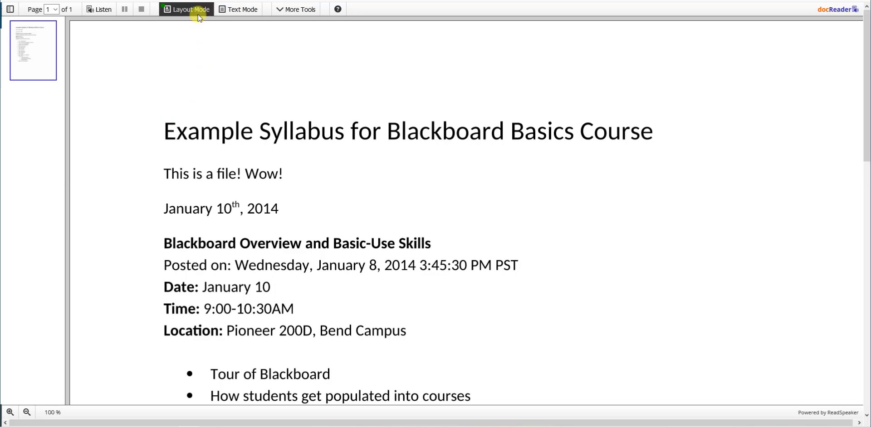
# Switch the syllabus to plain text view and try the Reading Ruler, then close it.
pyautogui.click(245, 9)
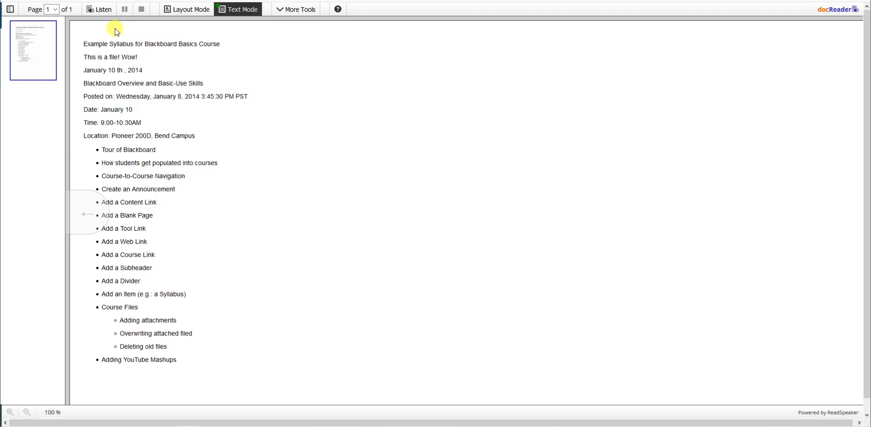
pyautogui.click(282, 10)
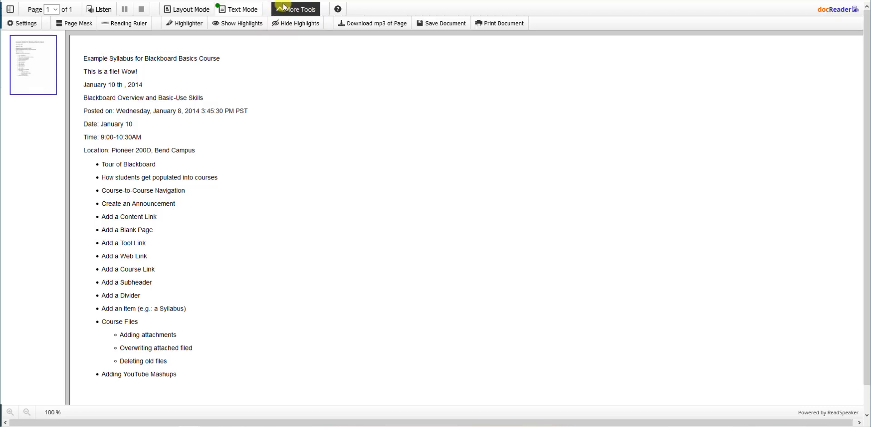
pyautogui.click(137, 22)
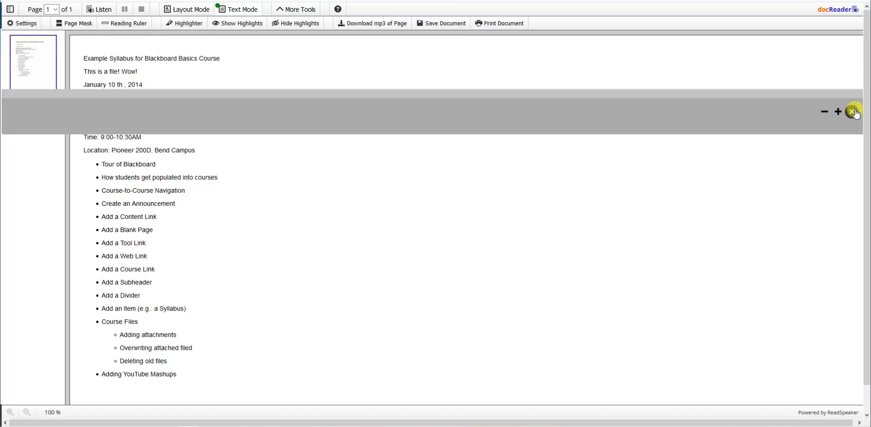
pyautogui.click(851, 111)
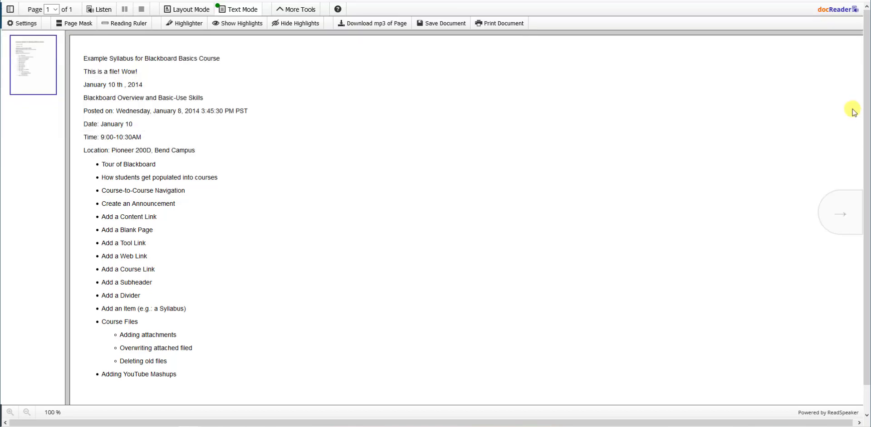
# Try the Page Mask on the syllabus, turn it off, and clear the text selection.
pyautogui.click(74, 23)
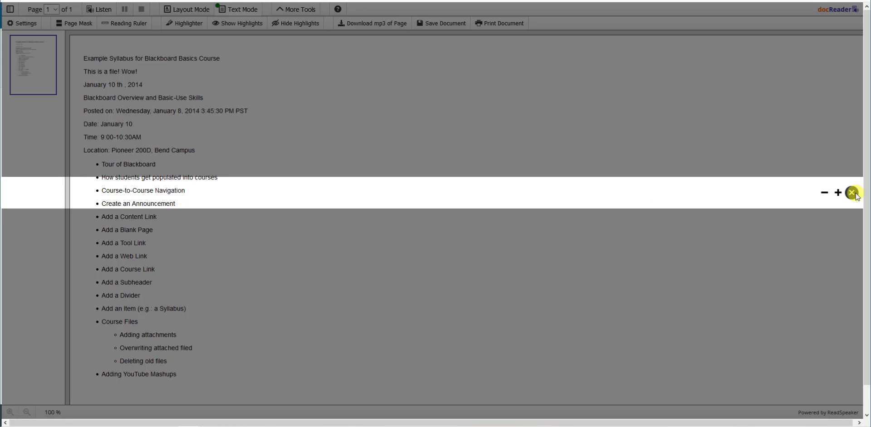
pyautogui.click(853, 200)
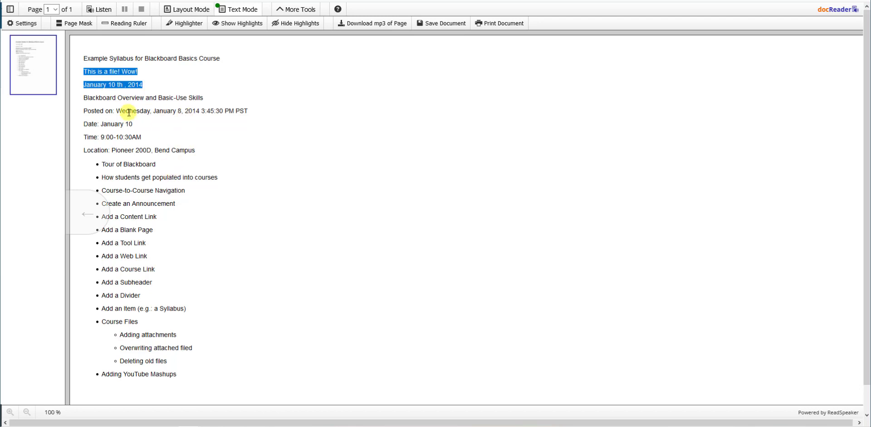
pyautogui.click(195, 96)
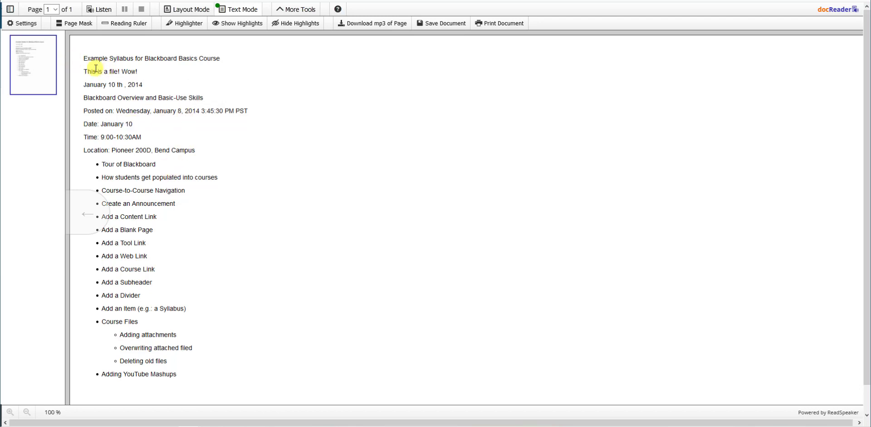
# In docReader settings, keep English and Black on White, and set the text-mode font to OpenDyslexic.
pyautogui.click(21, 23)
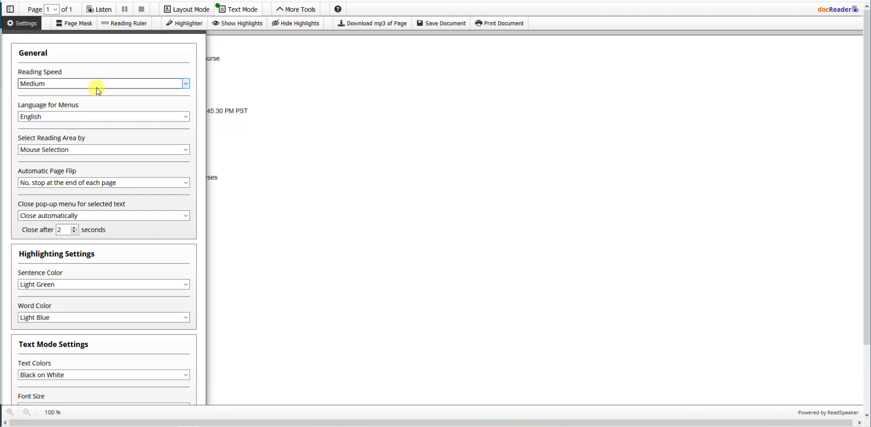
pyautogui.click(87, 119)
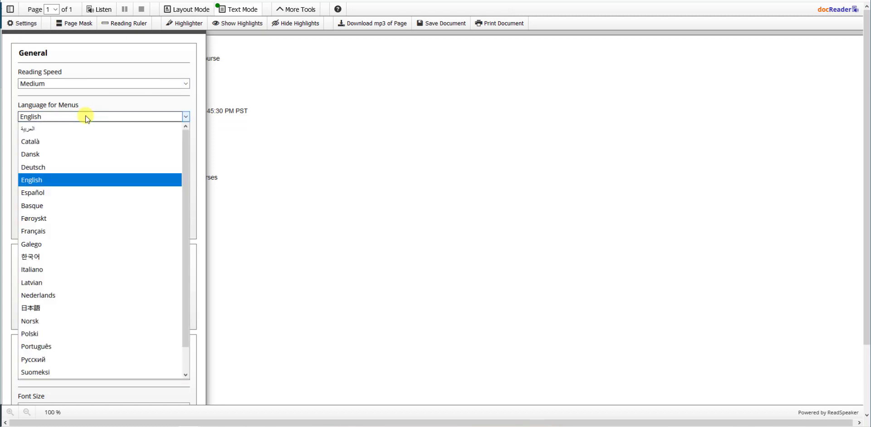
pyautogui.click(87, 117)
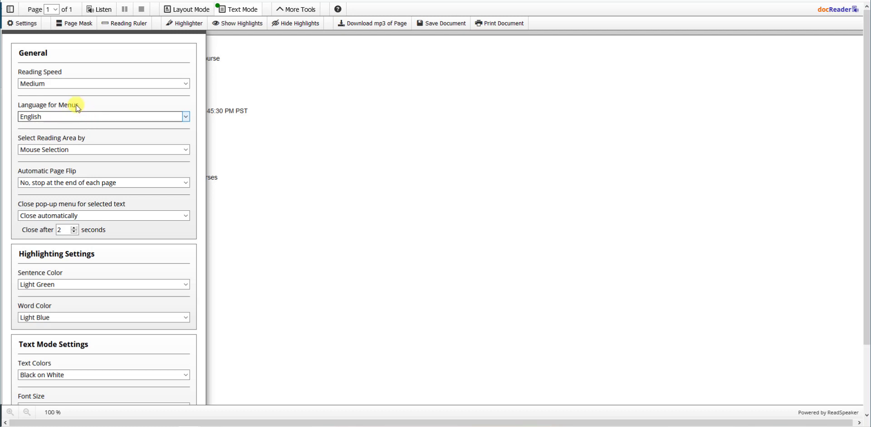
pyautogui.scroll(-3, 133, 94)
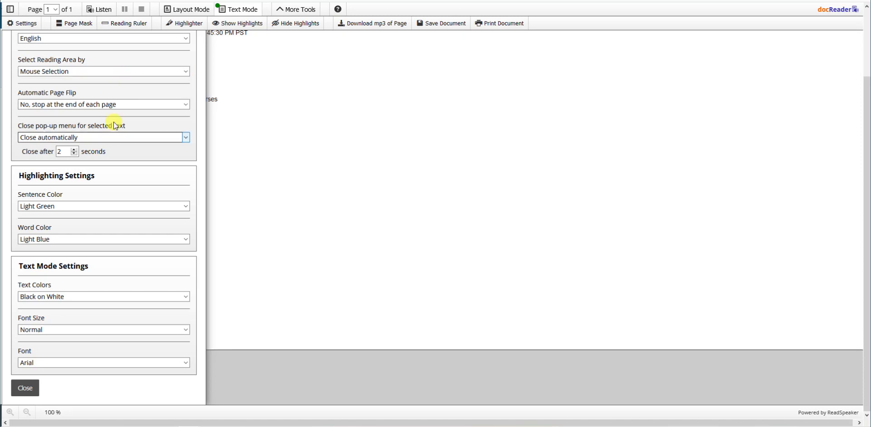
pyautogui.click(88, 301)
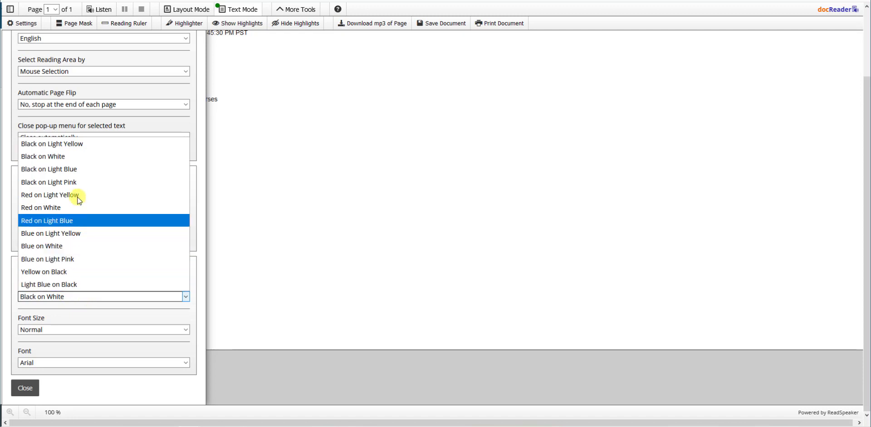
pyautogui.click(81, 320)
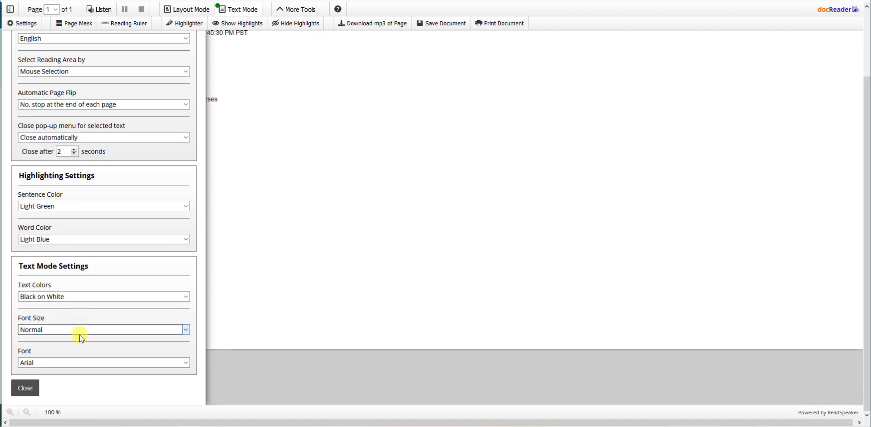
pyautogui.click(34, 364)
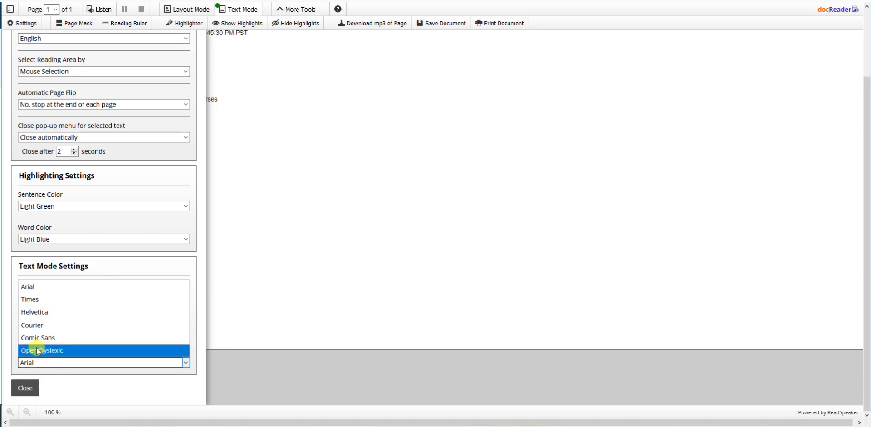
pyautogui.click(36, 351)
pyautogui.click(25, 393)
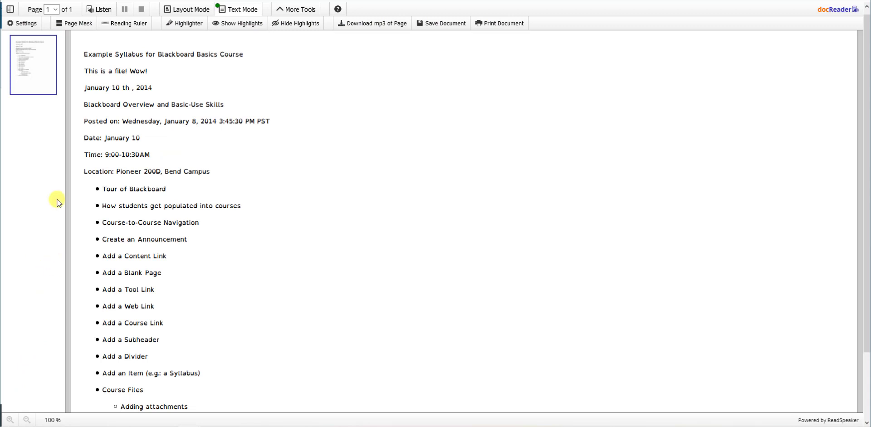
pyautogui.hscroll(-3, 57, 203)
# Open the Chapter 1 nutrition slides in docReader and scroll to slide 2, 'The Science of Nutrition'.
pyautogui.hscroll(-5, 168, 248)
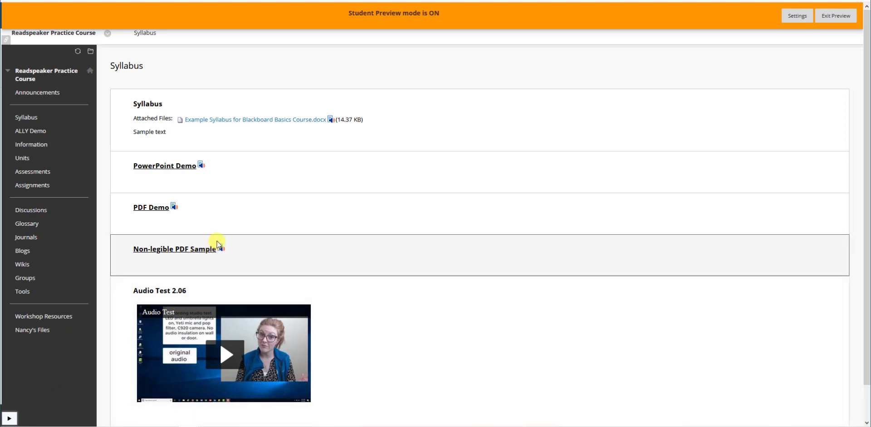
pyautogui.click(174, 207)
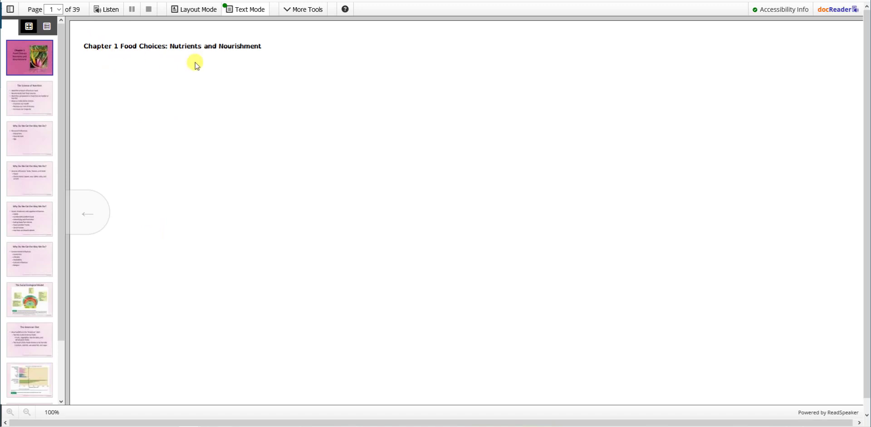
pyautogui.scroll(-3, 80, 189)
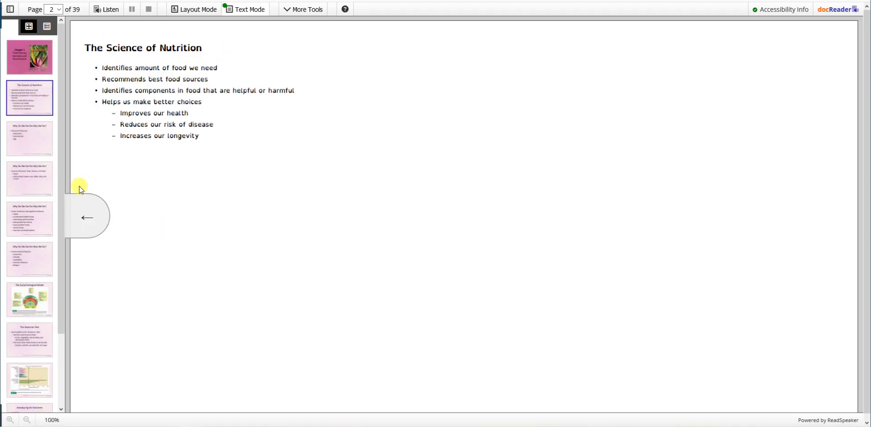